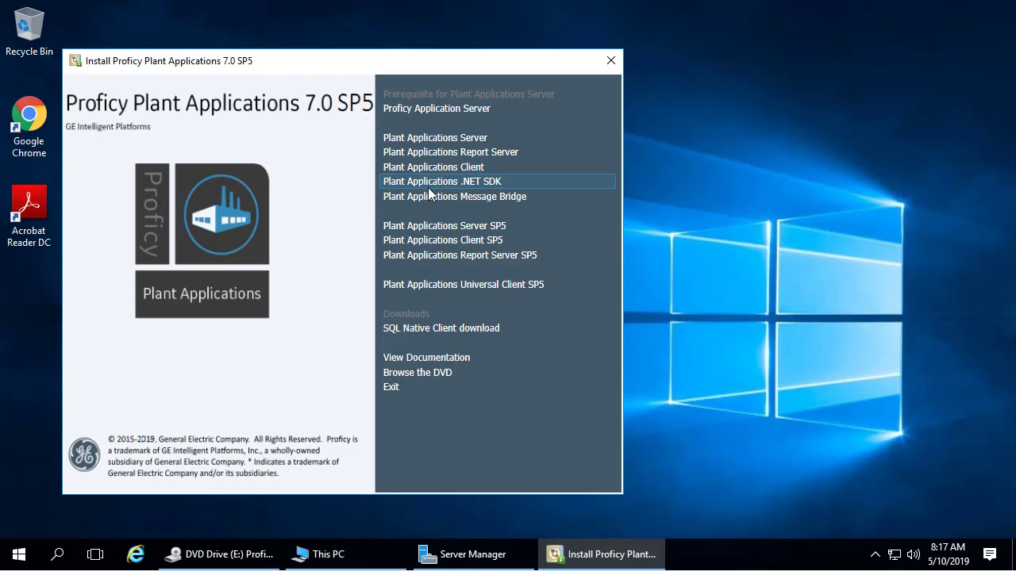
Launch the Plant Applications Message Bridge installer, start the wizard and accept the license agreement.
click(485, 198)
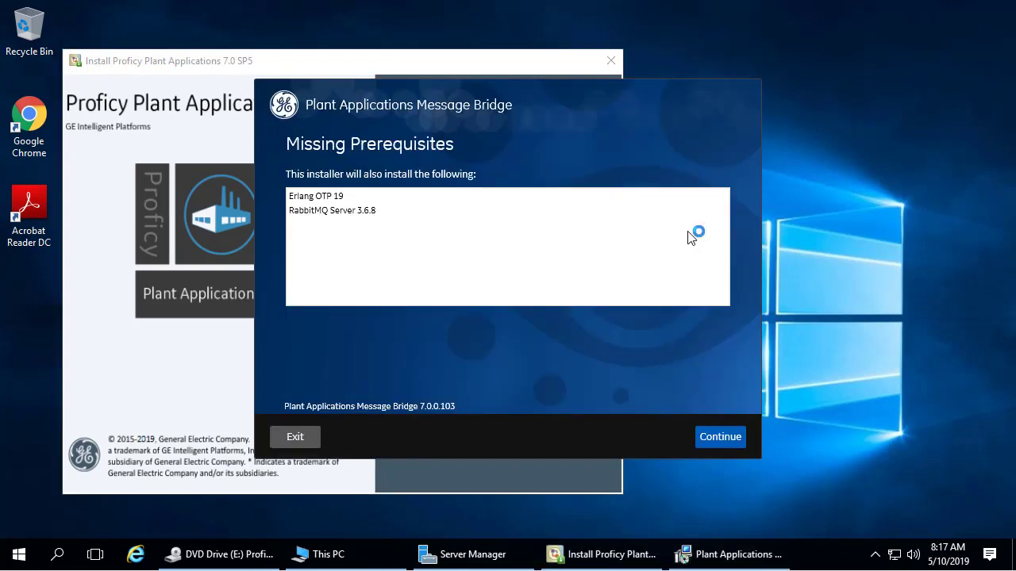
click(718, 441)
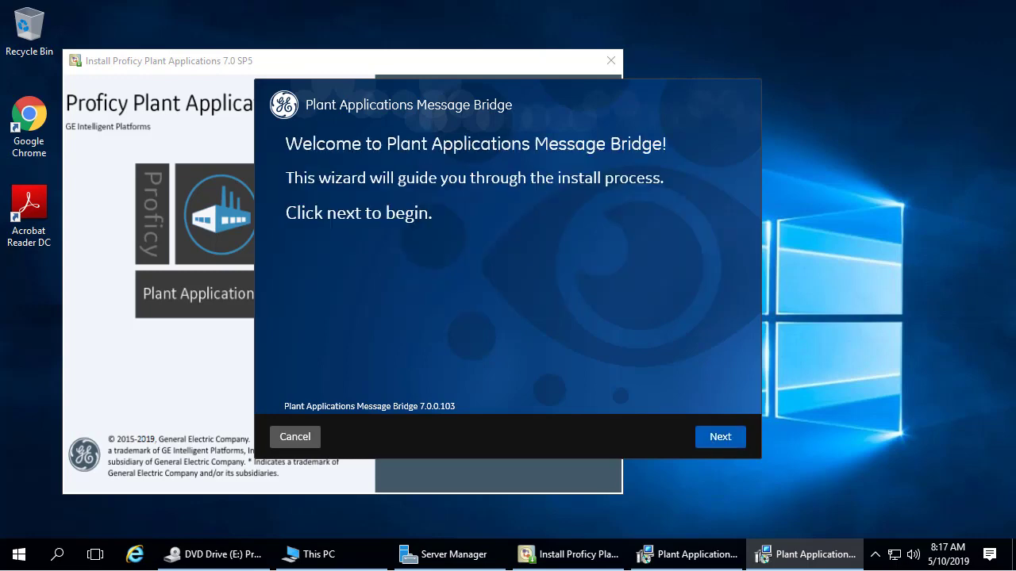
click(732, 442)
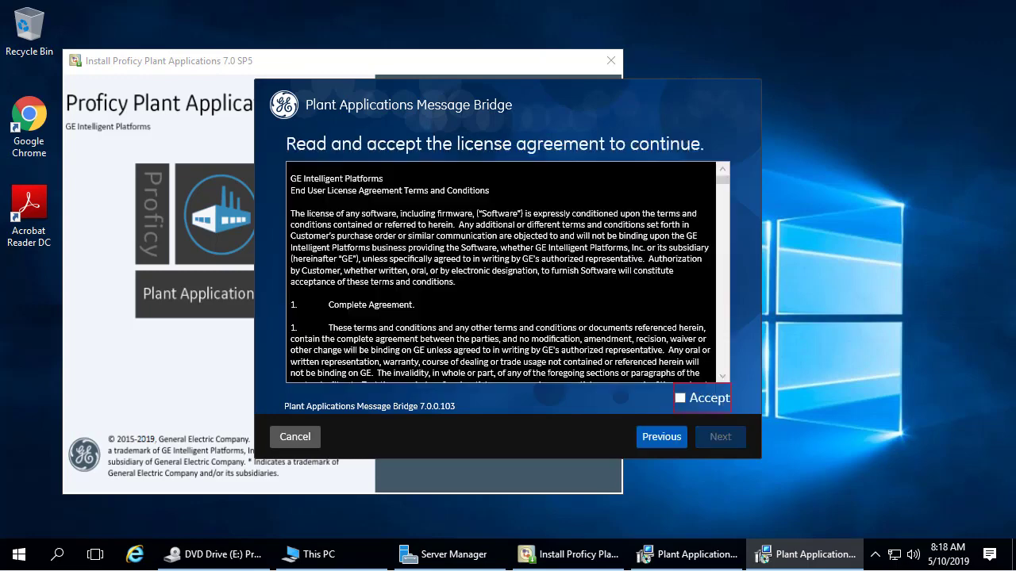
click(680, 399)
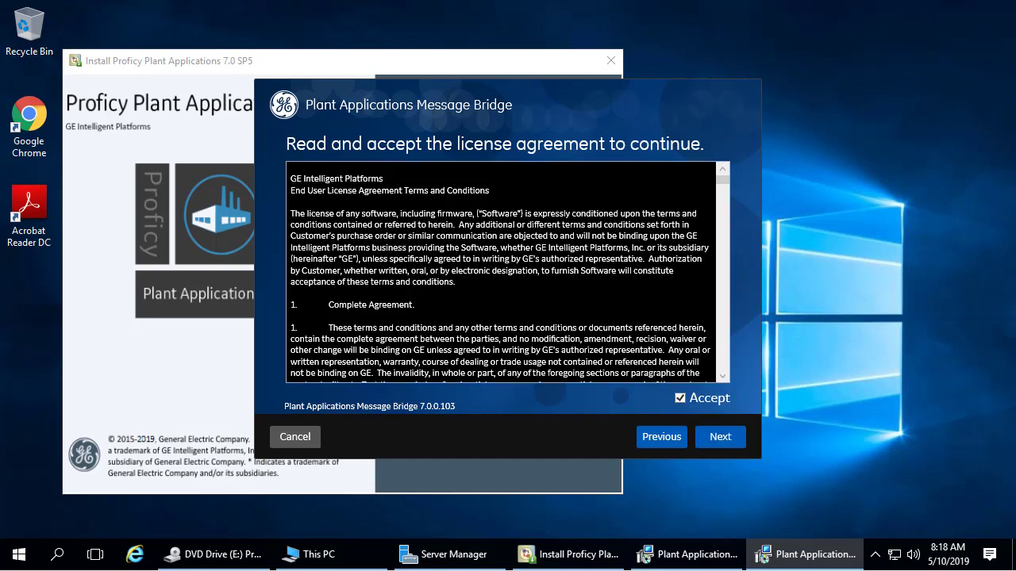
click(698, 434)
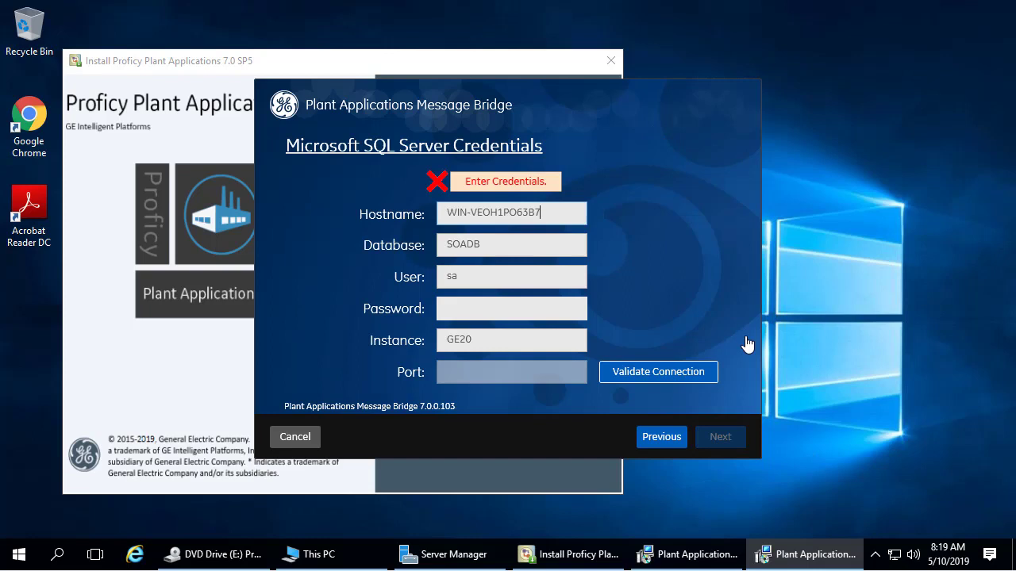
Enter the SQL Server password and validate the SOADB connection on instance GE20.
click(506, 308)
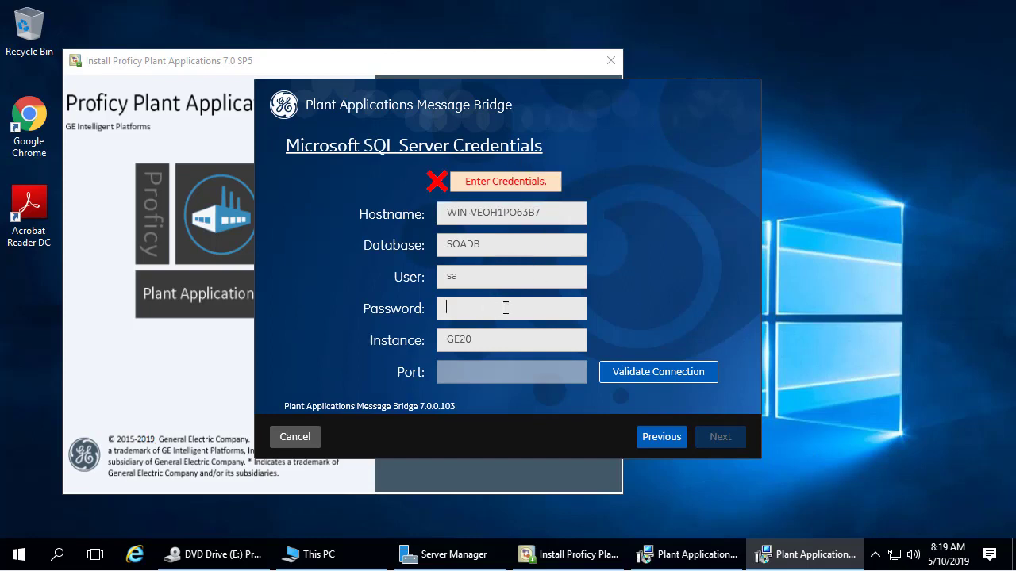
text(***********)
click(664, 379)
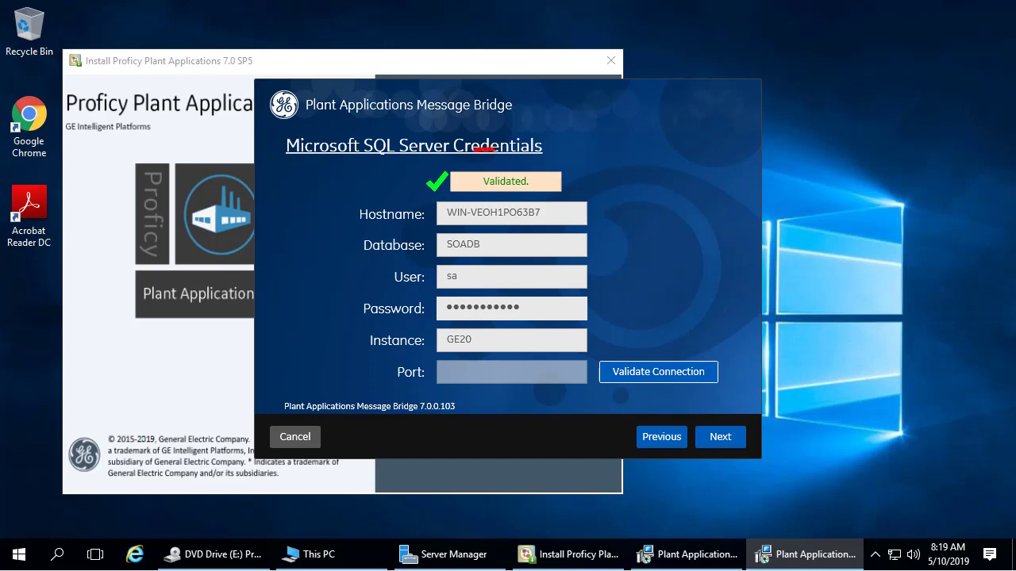
Enter RabbitMQ username 'sa' with its password and the password confirmation.
click(721, 437)
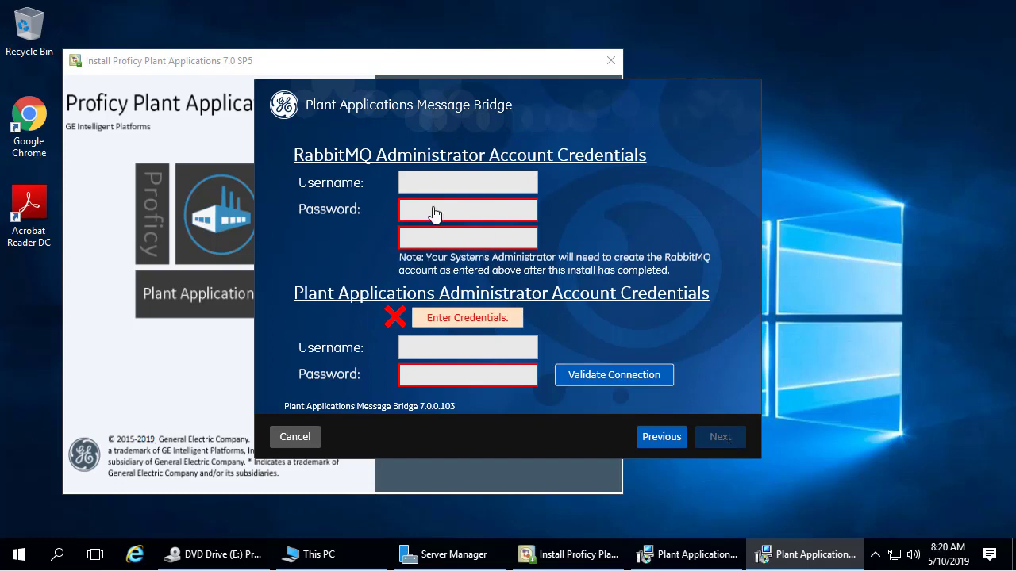
click(449, 185)
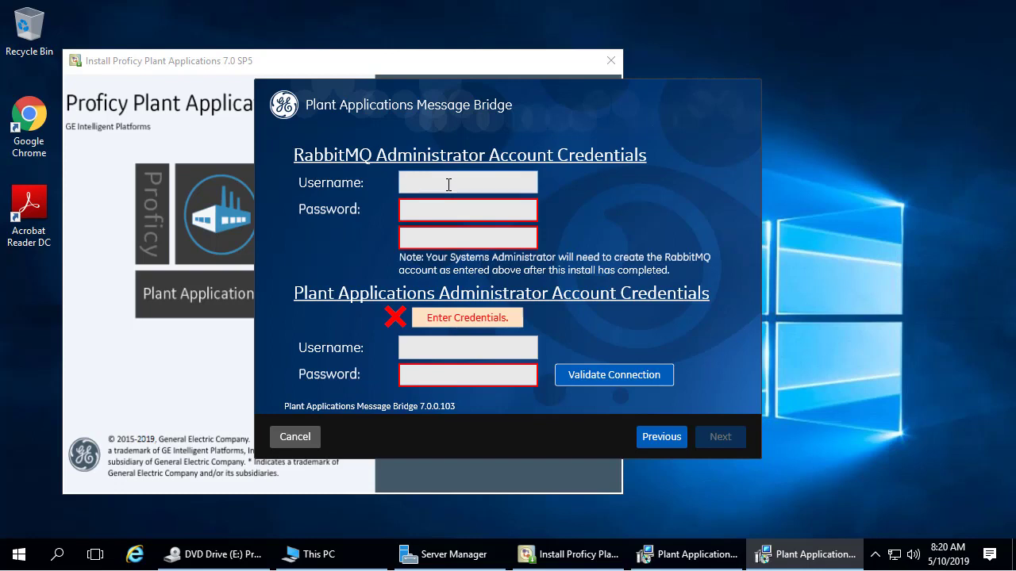
text(sa)
key(Tab)
text(sa*********)
key(Tab)
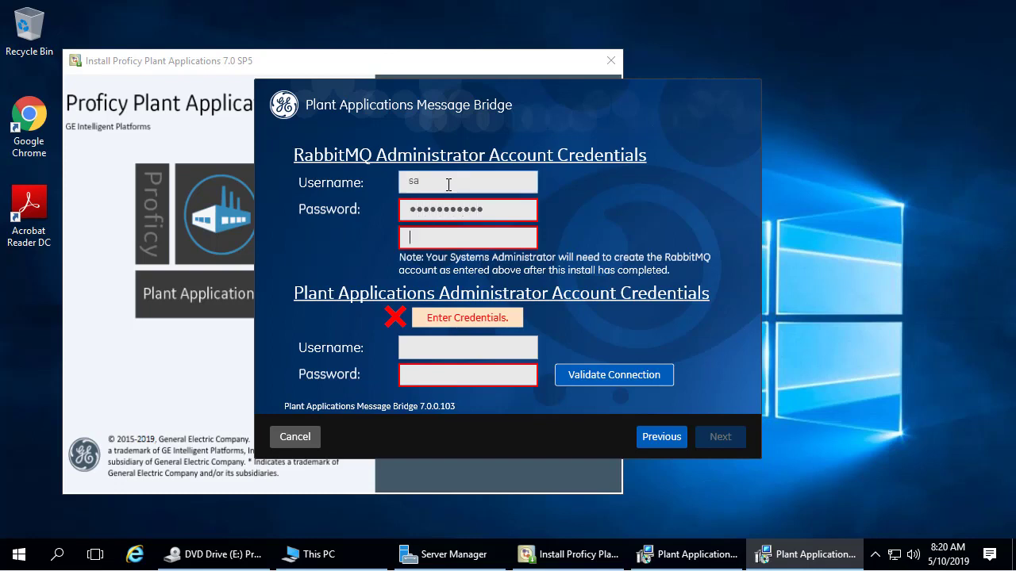
text(***********)
Fill in admin username 'omxclient' and its password, then reach the summary listing ports 5672 and 15672.
text(omxcli)
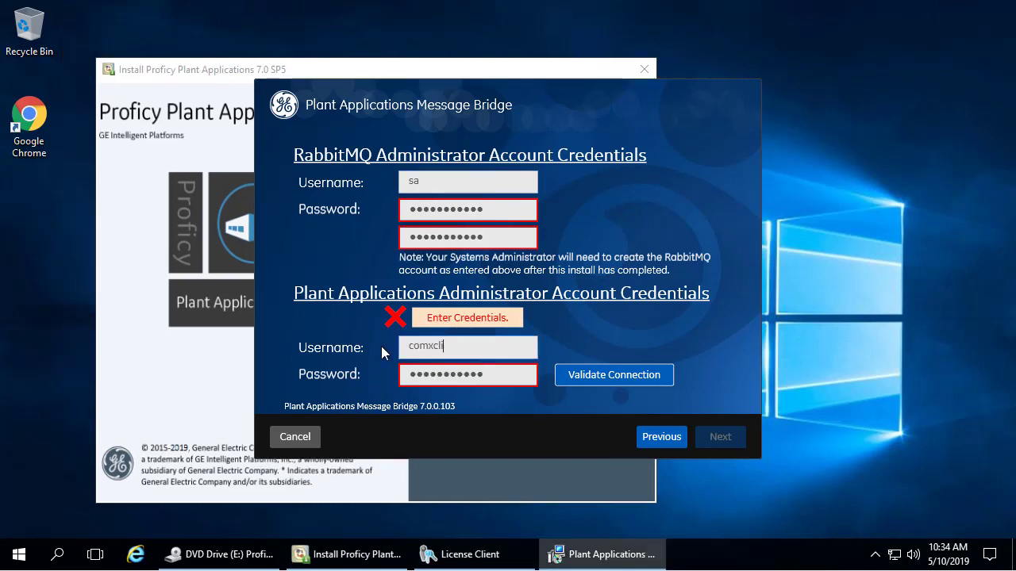
text(ent)
click(441, 378)
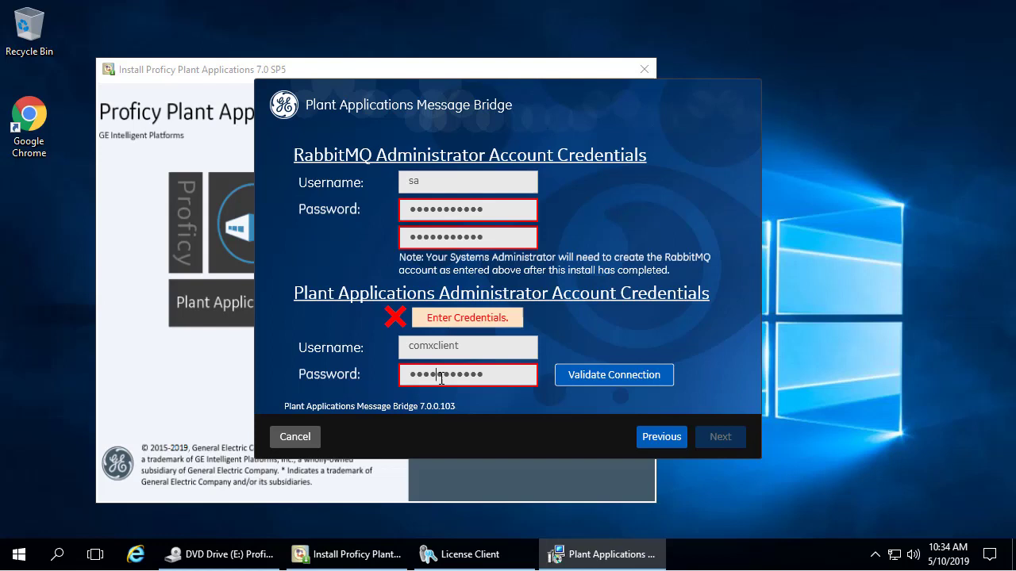
double_click(442, 379)
text(****)
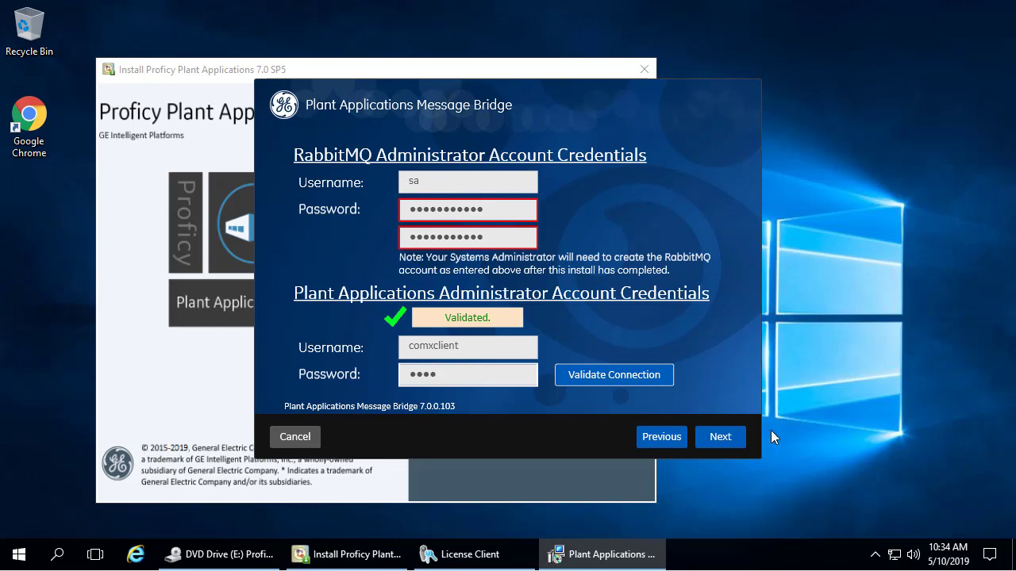
click(714, 441)
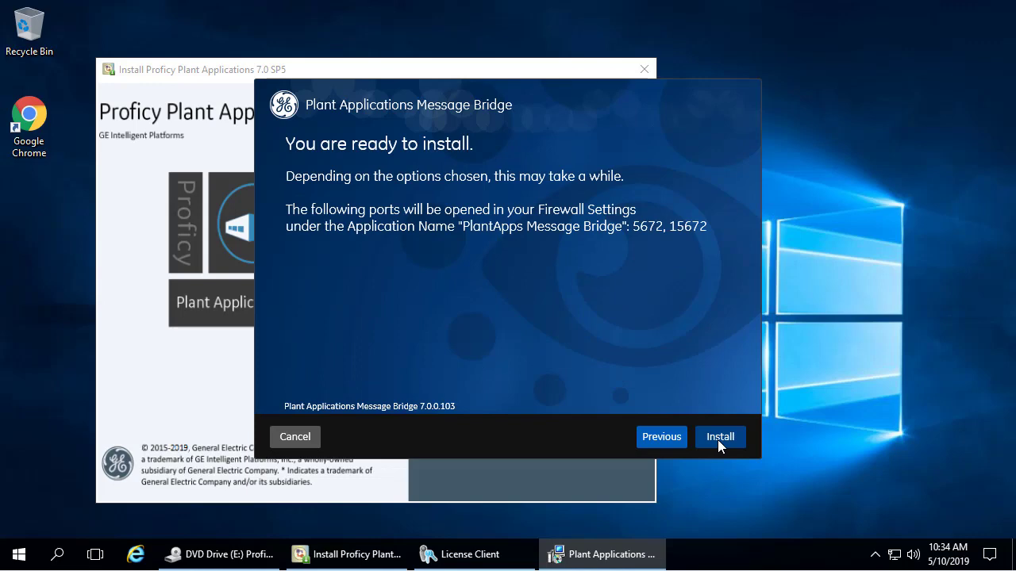
Install the Message Bridge so the RabbitMQ and Proficy Server Messaging Bridge services run.
click(719, 437)
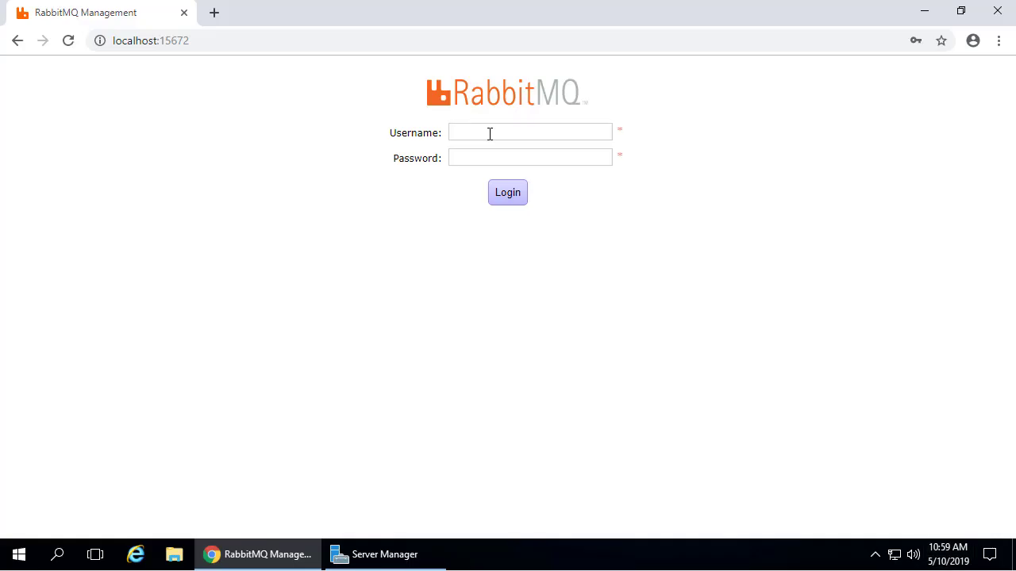
Log in to RabbitMQ Management with the default guest account.
click(489, 133)
text(guest)
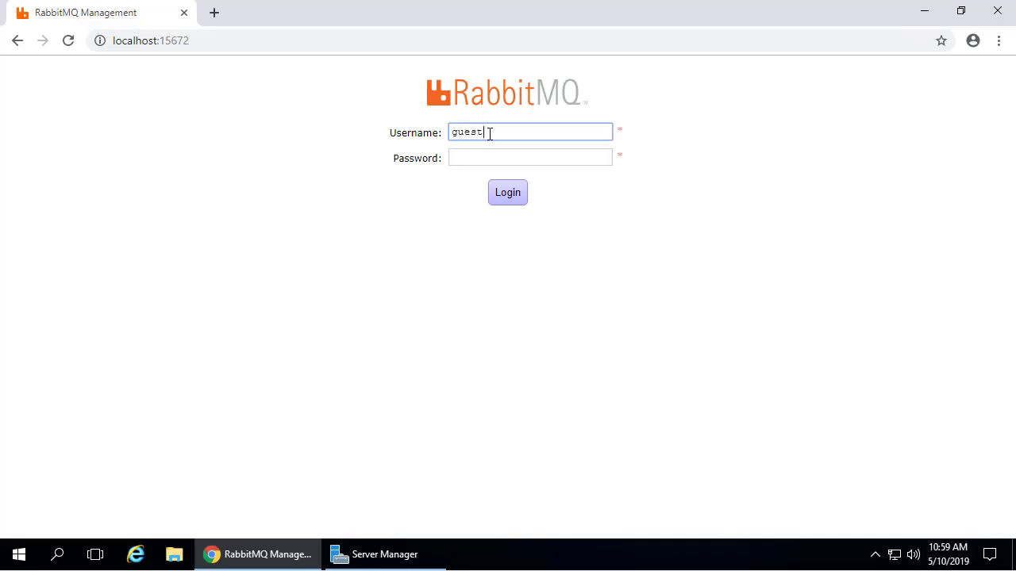
key(Tab)
text(guest)
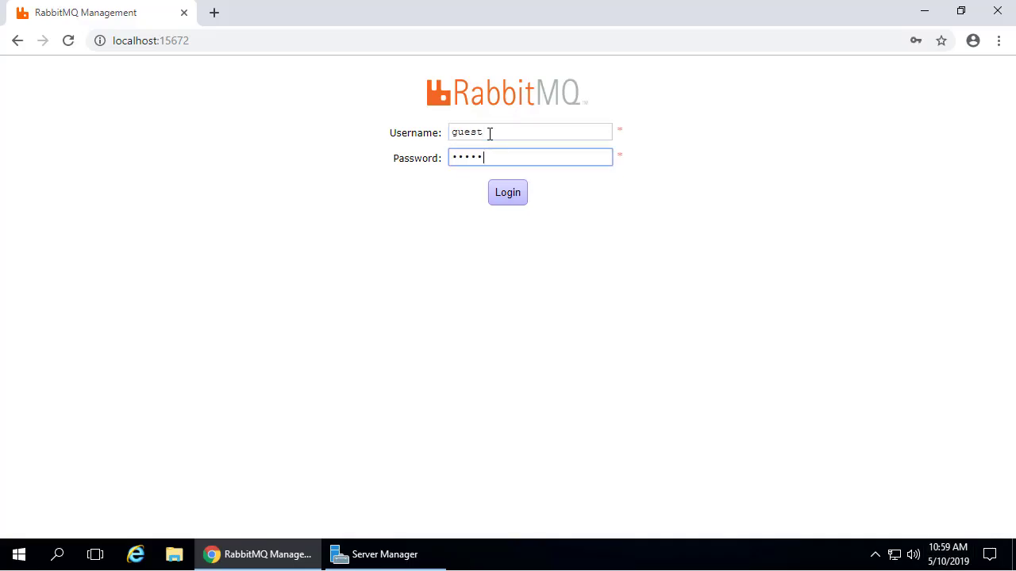
click(492, 198)
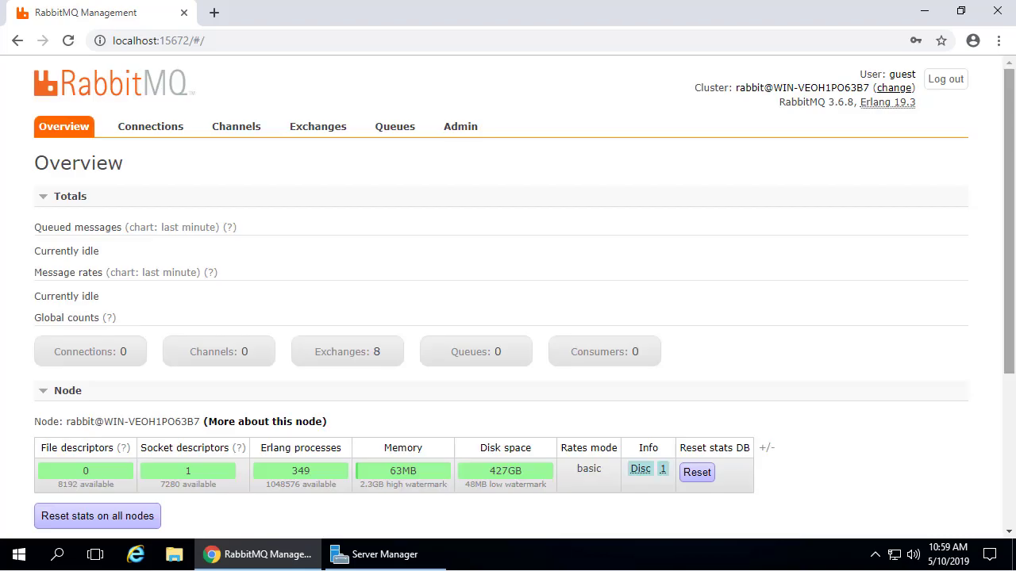
Add a new user with a password and the 'administrator' tag.
click(461, 127)
click(107, 344)
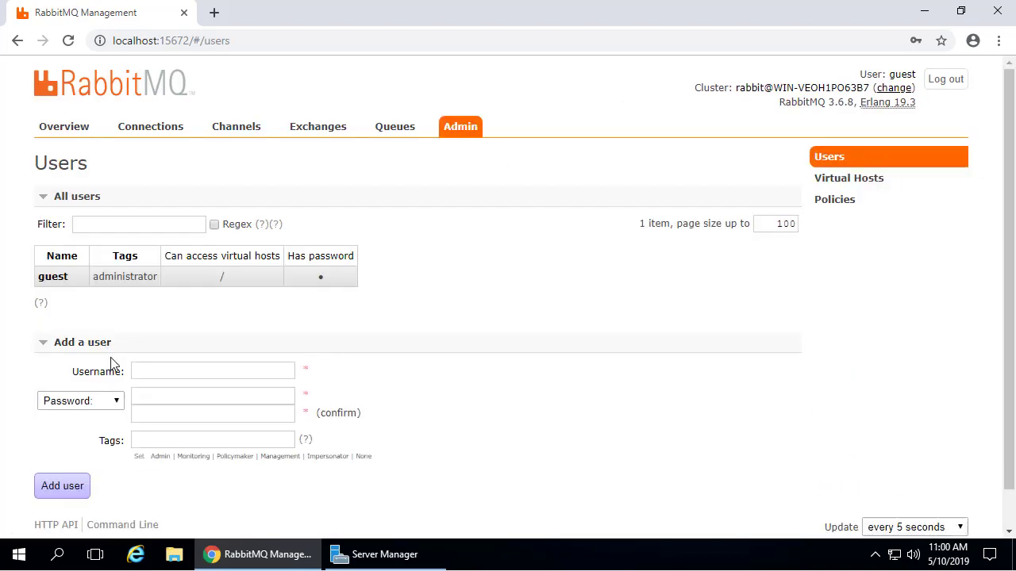
click(222, 378)
click(156, 403)
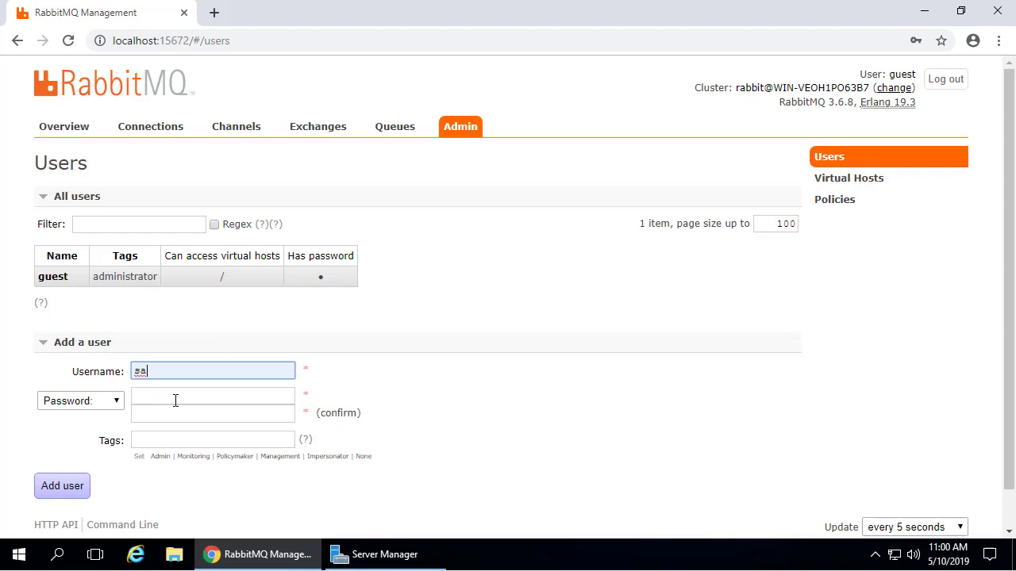
click(182, 397)
text(••••••••••)
key(Tab)
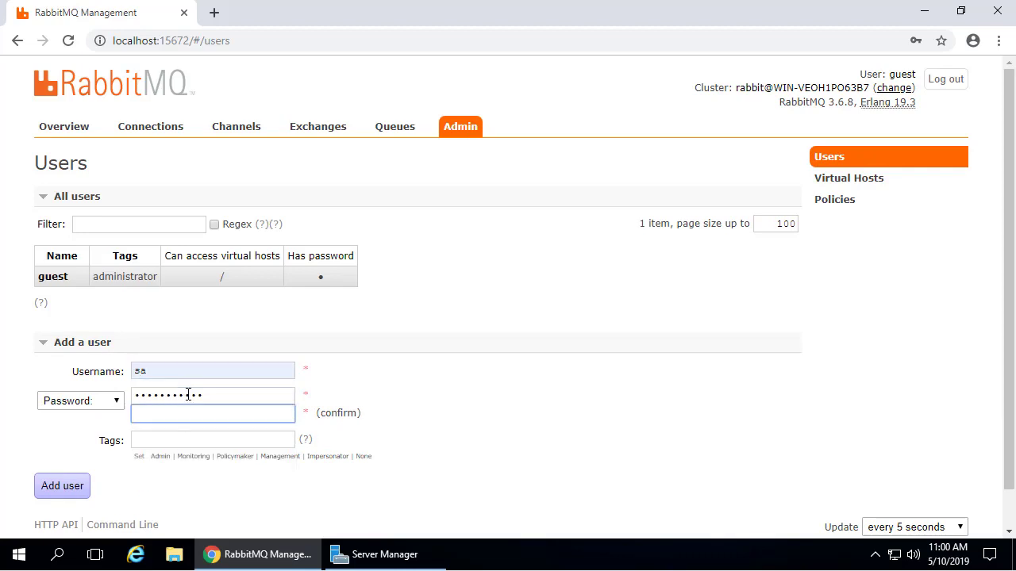
text(•••••••)
click(160, 443)
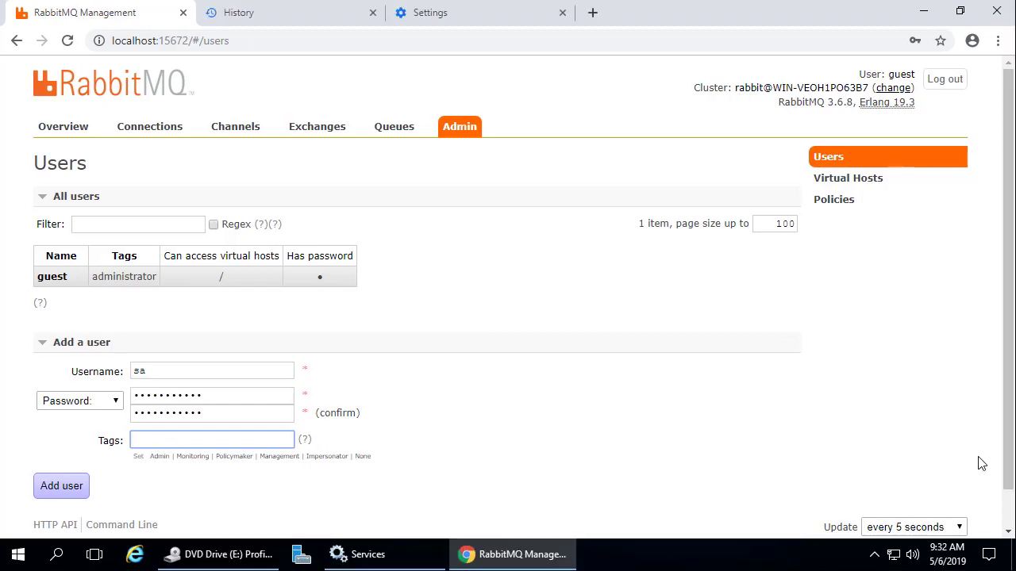
text(administrator)
Grant the new user .* configure, write and read permissions on virtual host /.
click(61, 486)
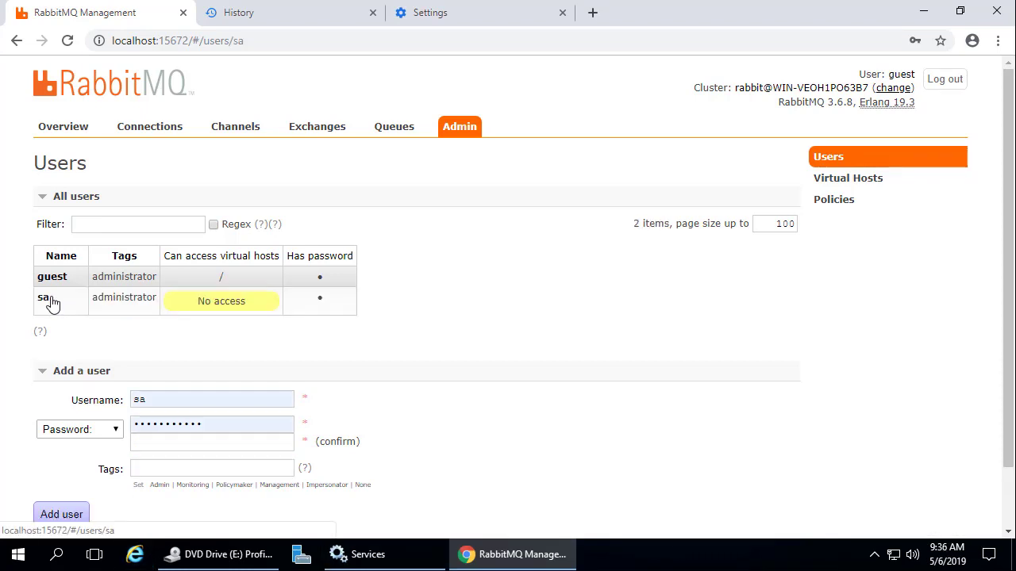
click(45, 297)
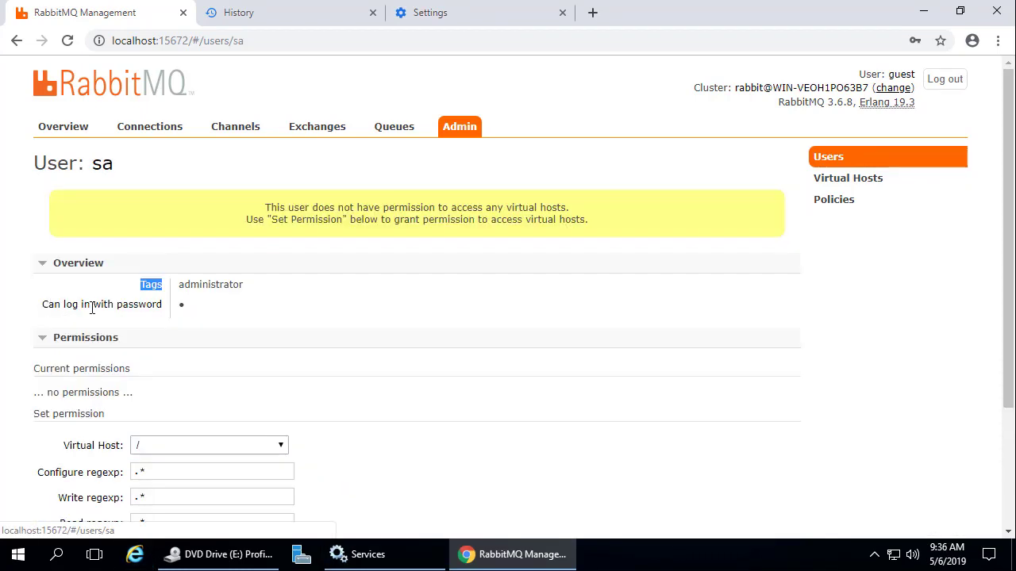
scroll(449, 393, down, 3)
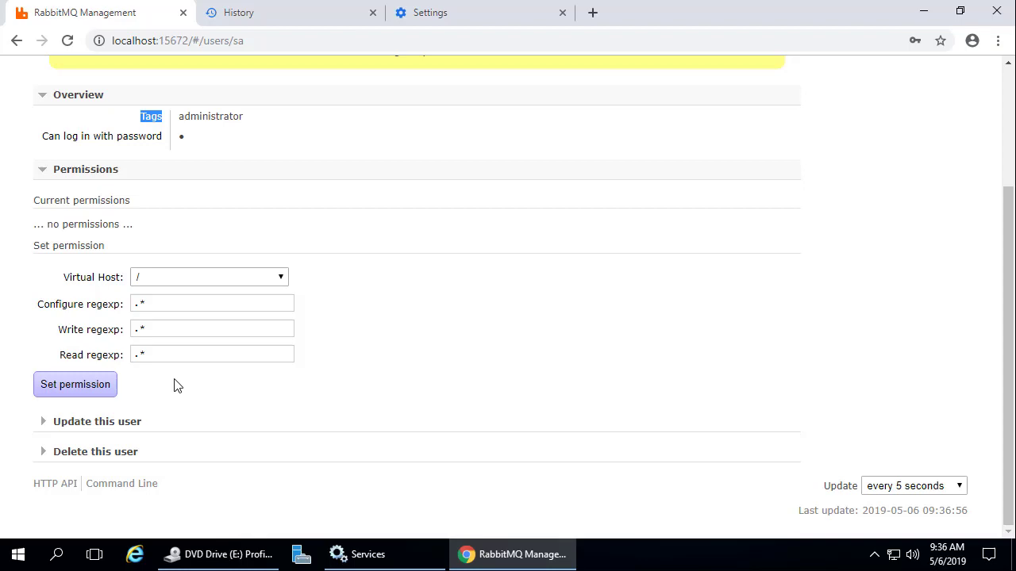
click(75, 384)
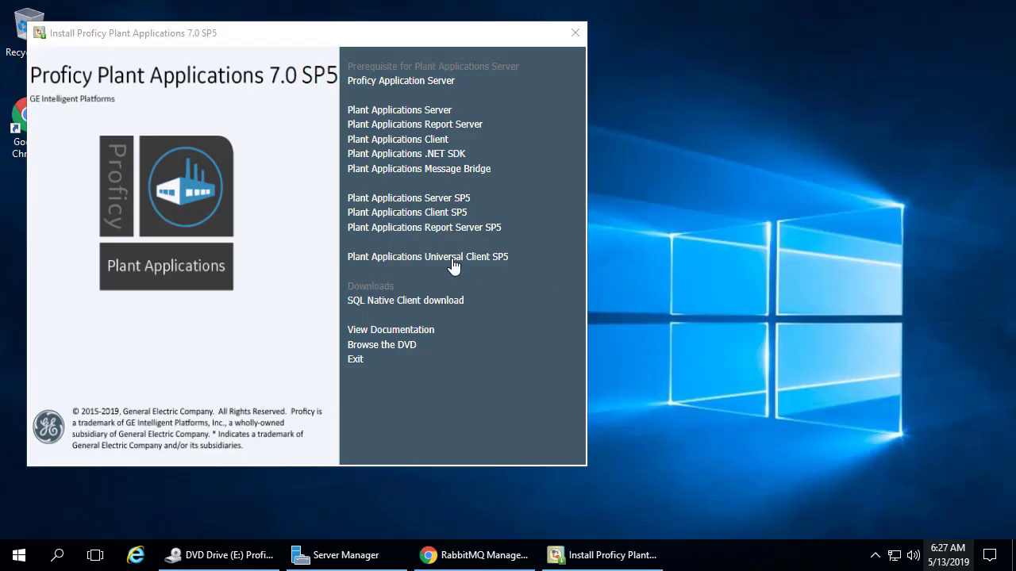
Launch the Universal Client SP5 setup, pass Welcome and Prerequisites, and accept the license.
click(452, 258)
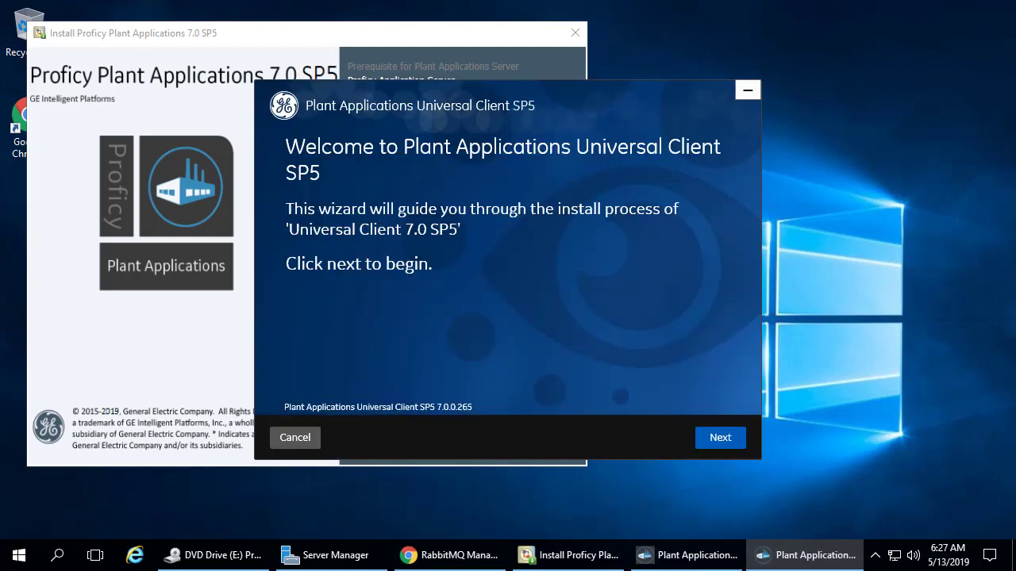
click(736, 443)
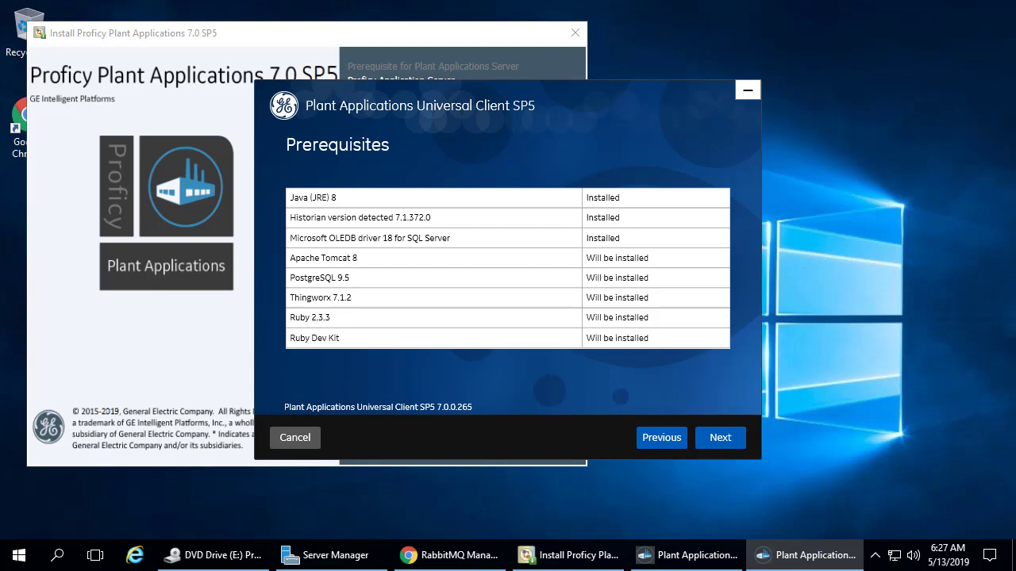
click(728, 444)
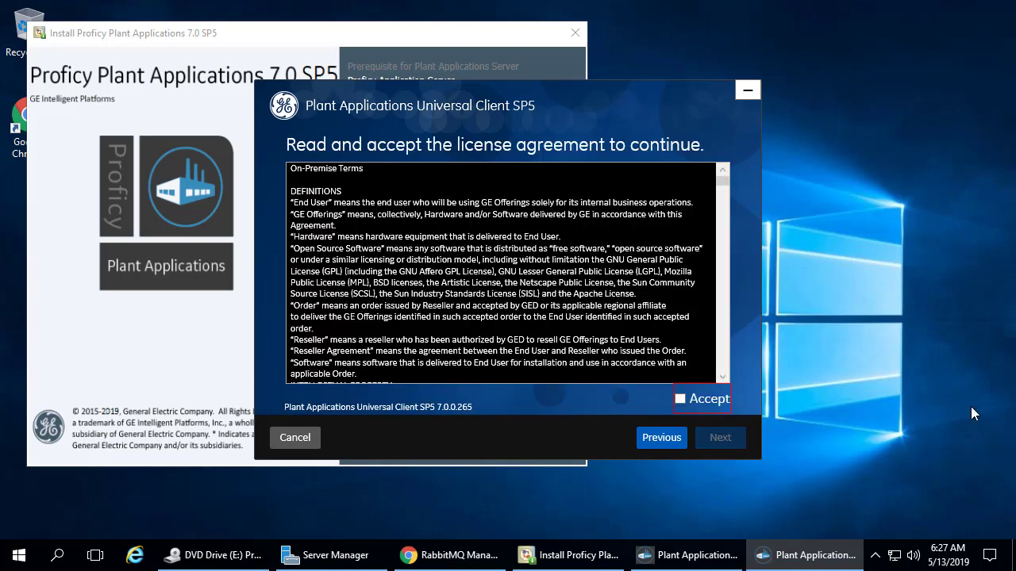
click(680, 400)
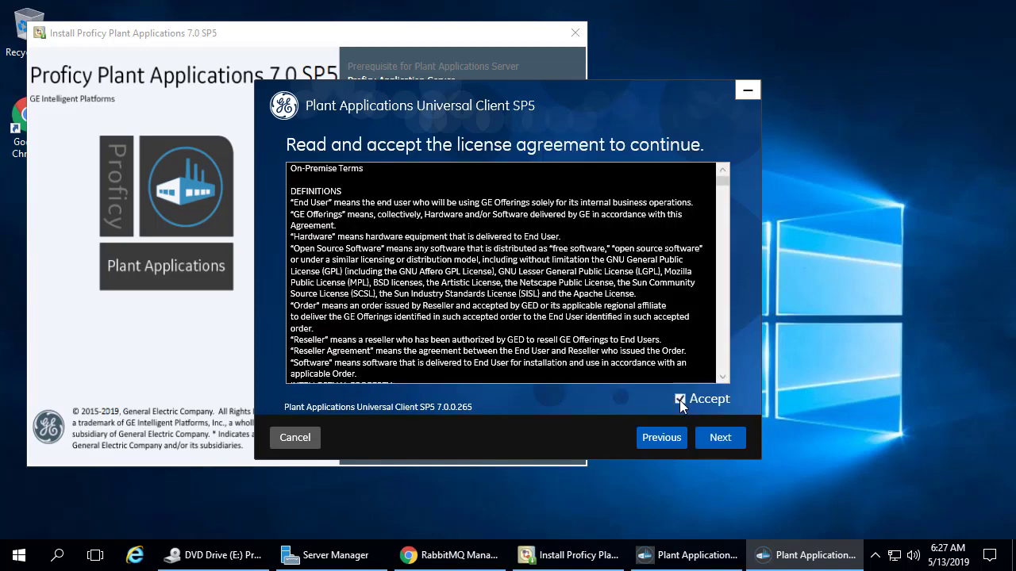
click(717, 439)
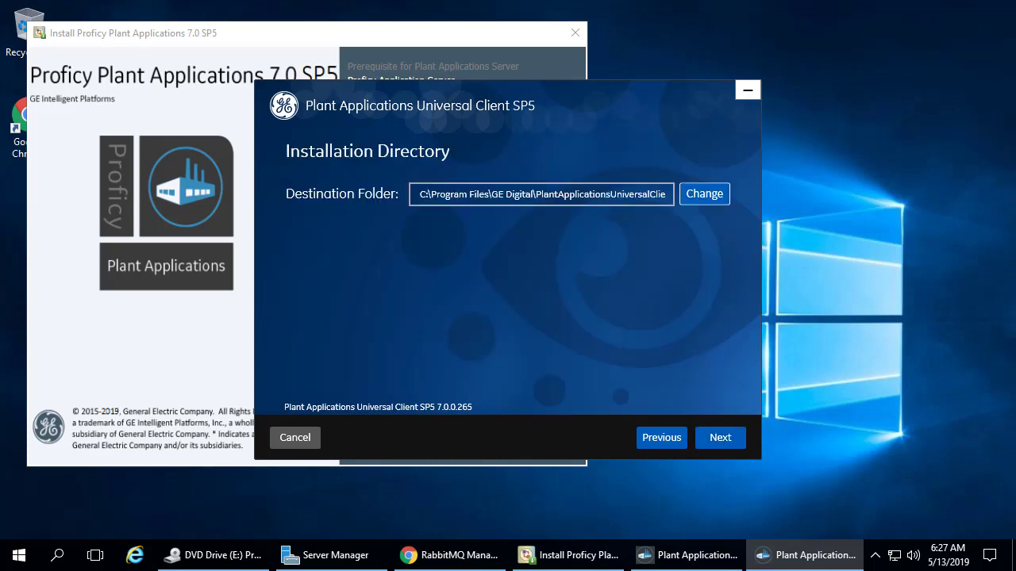
Keep the default destination folder and validate the Historian admin password.
click(716, 441)
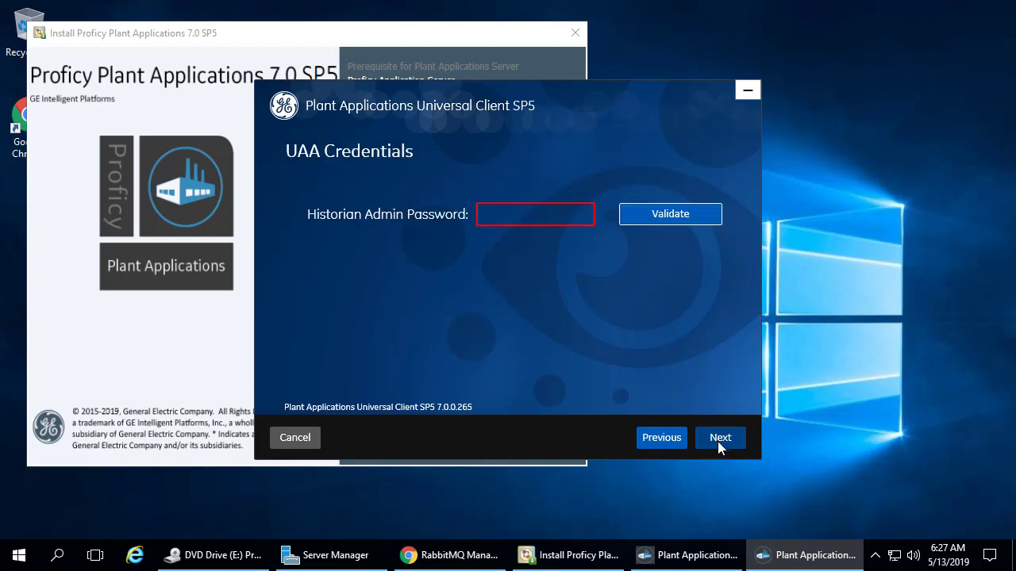
click(546, 224)
text(******)
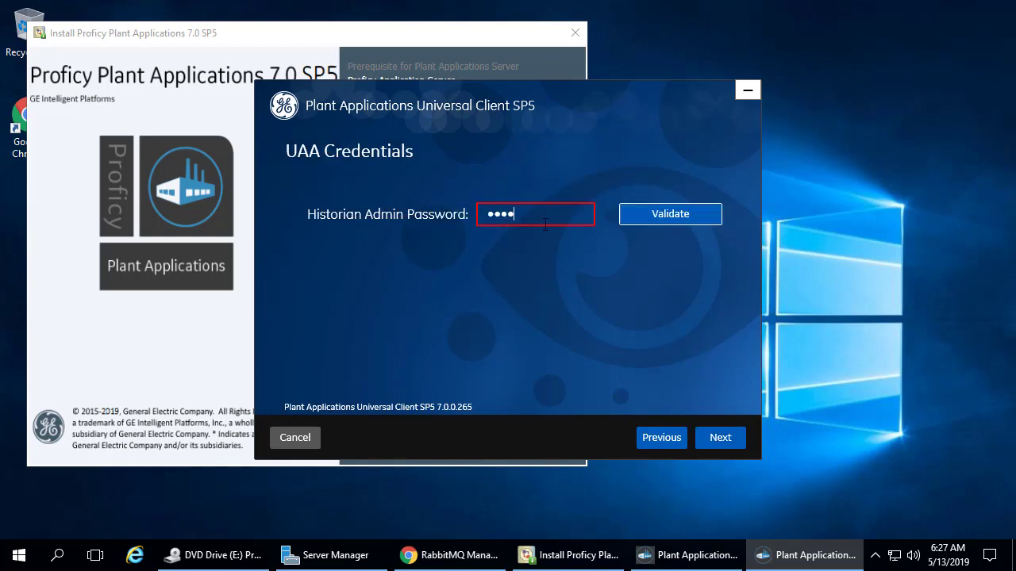
text(*******)
click(662, 219)
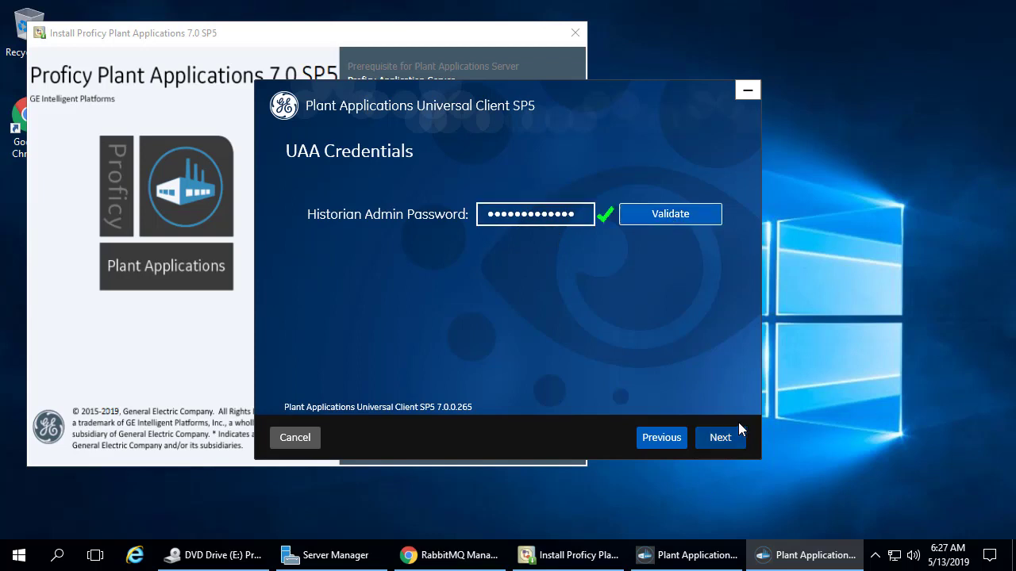
Point the database connection to server instance \GE20 and database SOADB, and validate it.
click(719, 438)
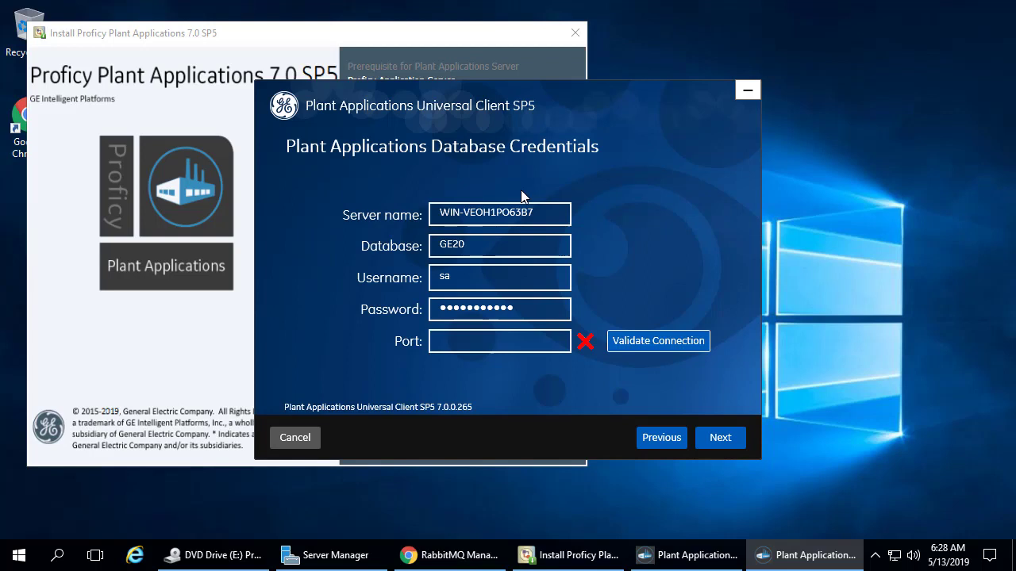
click(569, 215)
text(\GE)
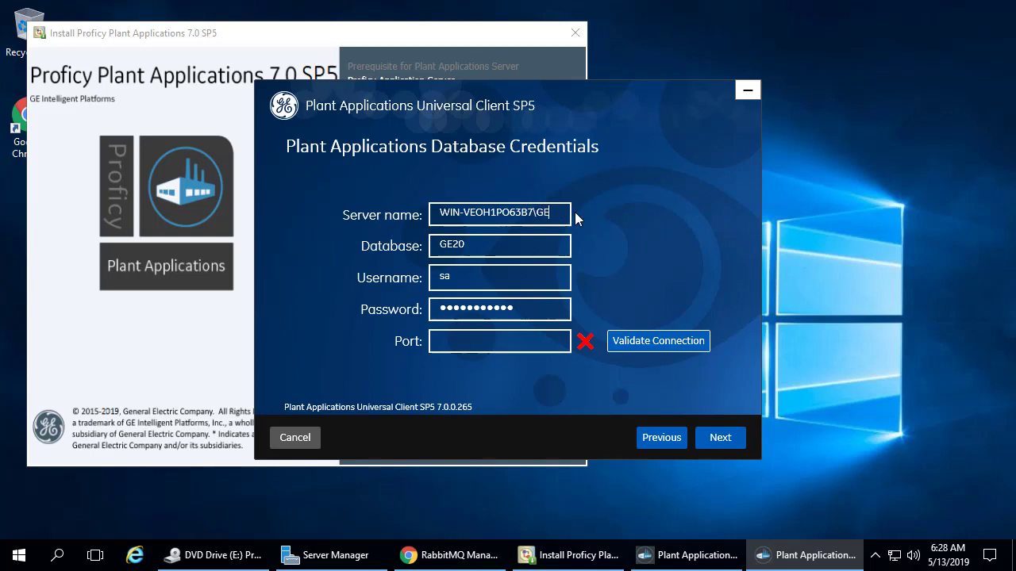
text(20)
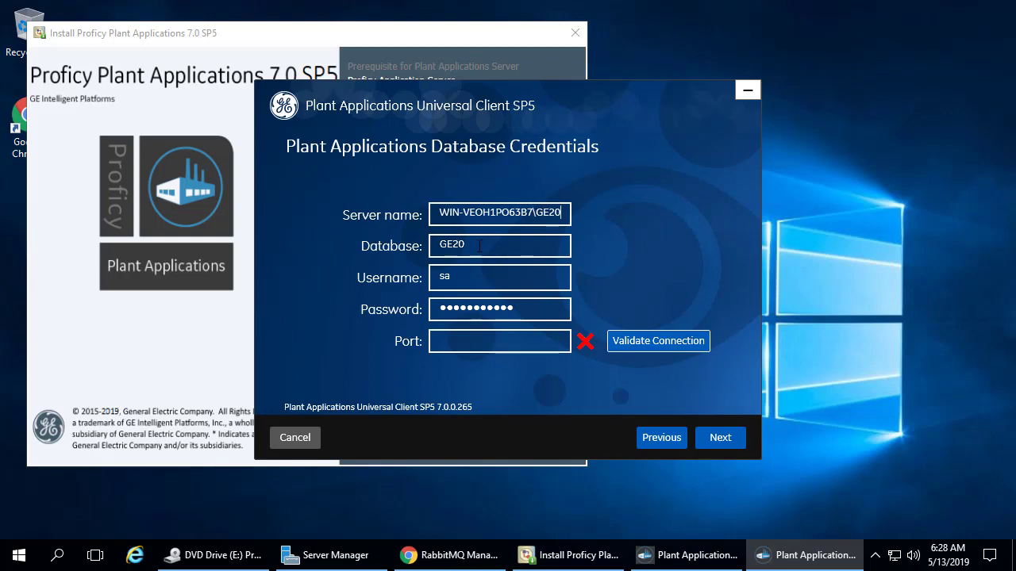
key(ctrl+a)
text(SOADB)
click(657, 342)
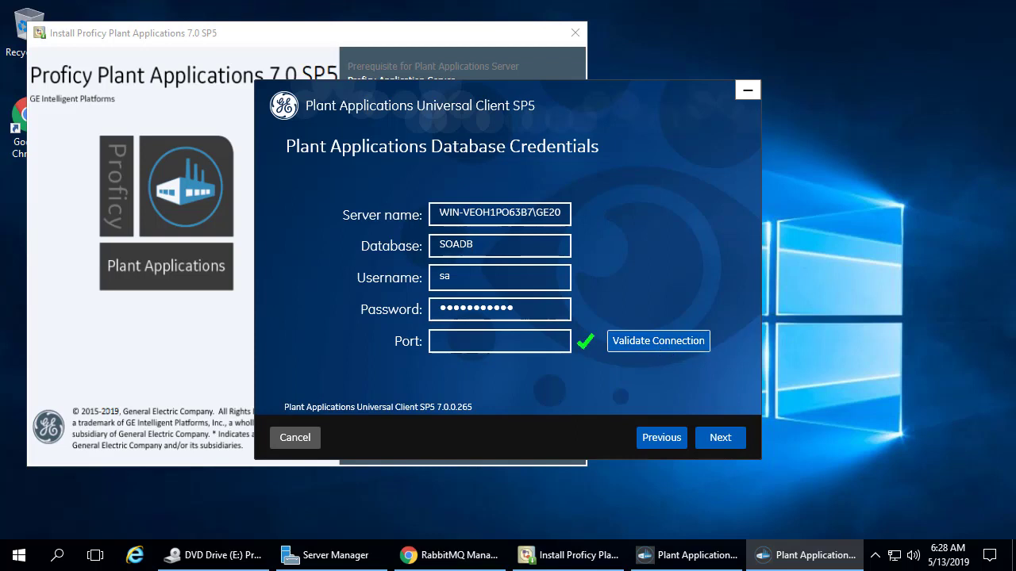
Set and confirm the PostgreSQL password, then fill in the Tomcat admin password fields.
click(720, 437)
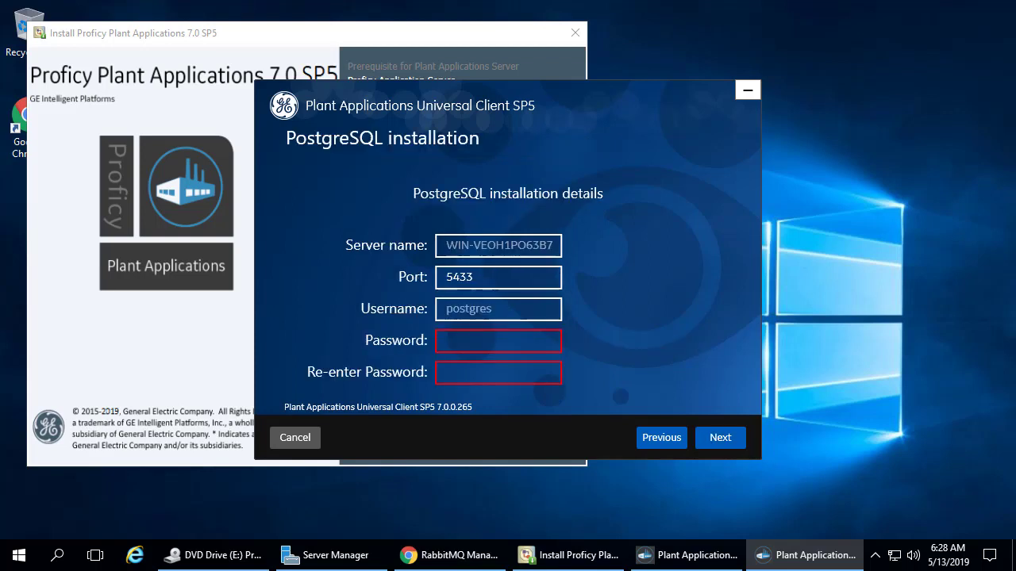
click(479, 338)
text(•••••••••••)
key(Tab)
text(•••••••)
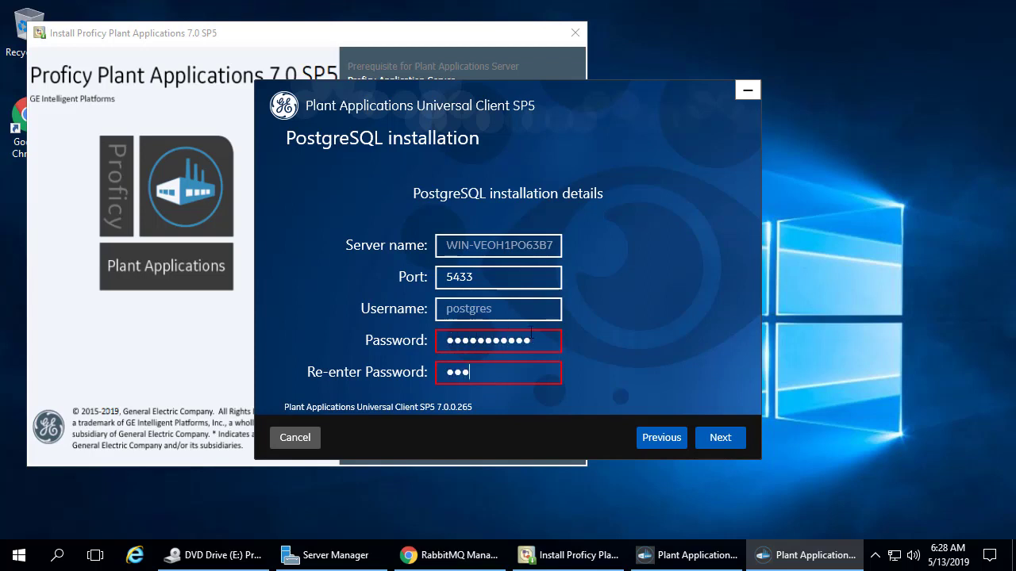
text(••••)
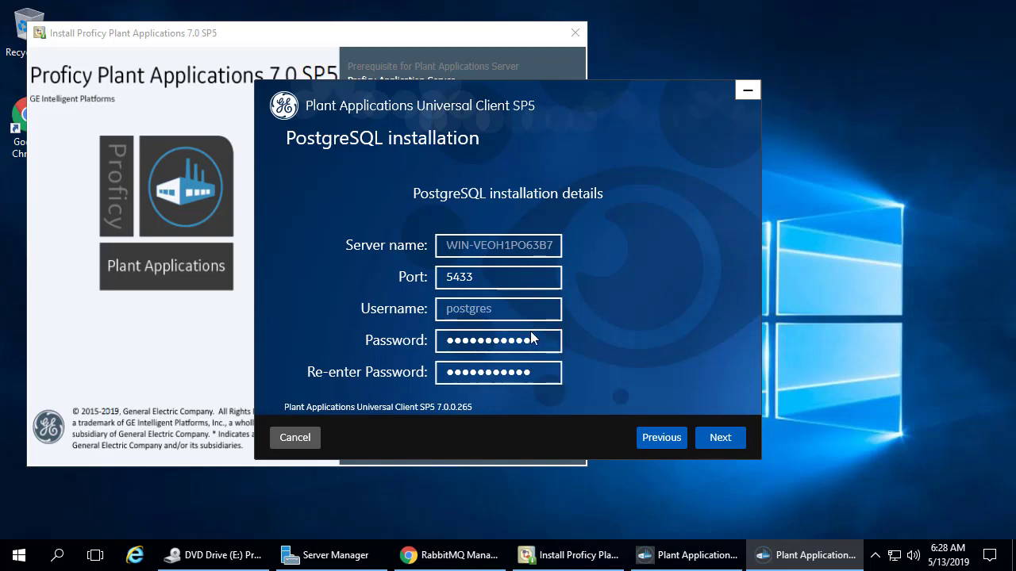
click(712, 439)
click(537, 324)
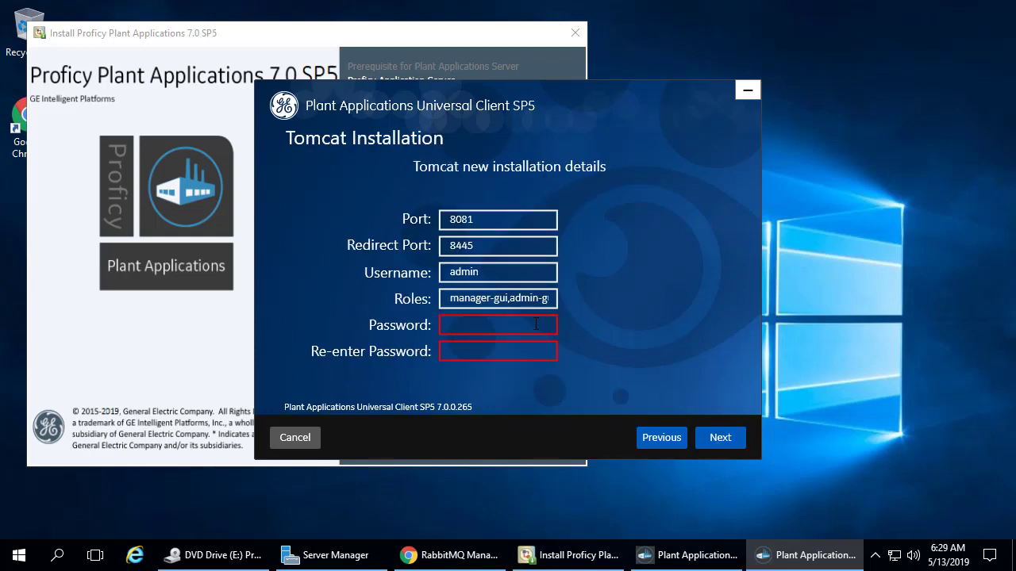
text(•••••••••••)
key(Tab)
text(•••••••••••)
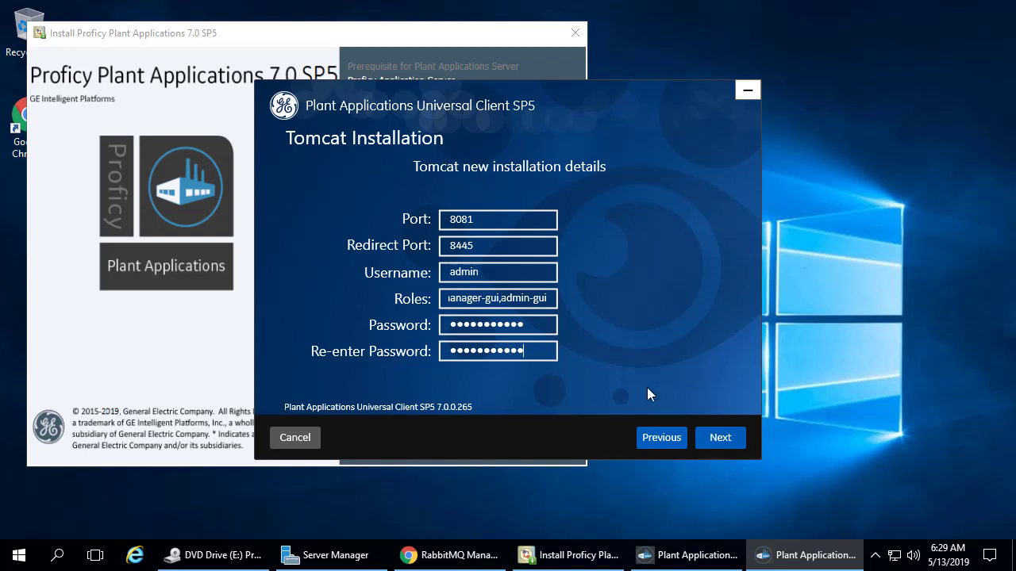
Enter the RabbitMQ password and validate the RabbitMQ connection.
click(718, 438)
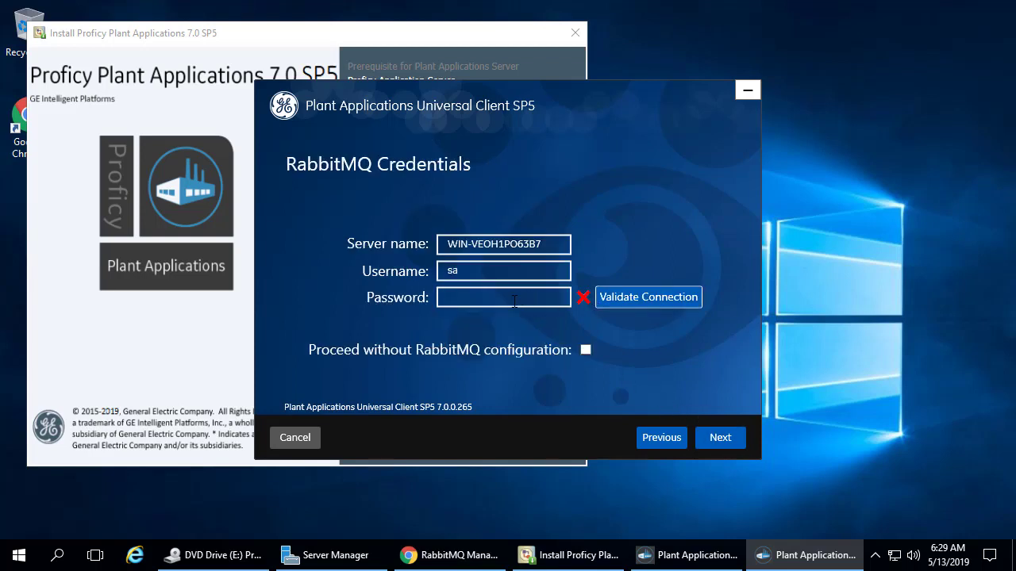
text(•••••••••••)
click(680, 307)
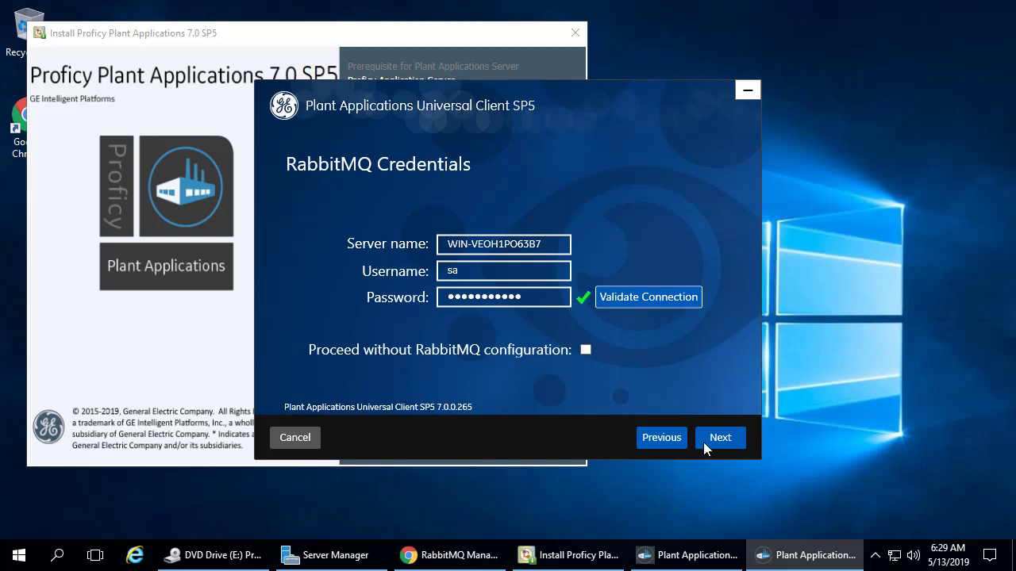
Proceed to the ready-to-install summary and install the Universal Client SP5.
click(720, 438)
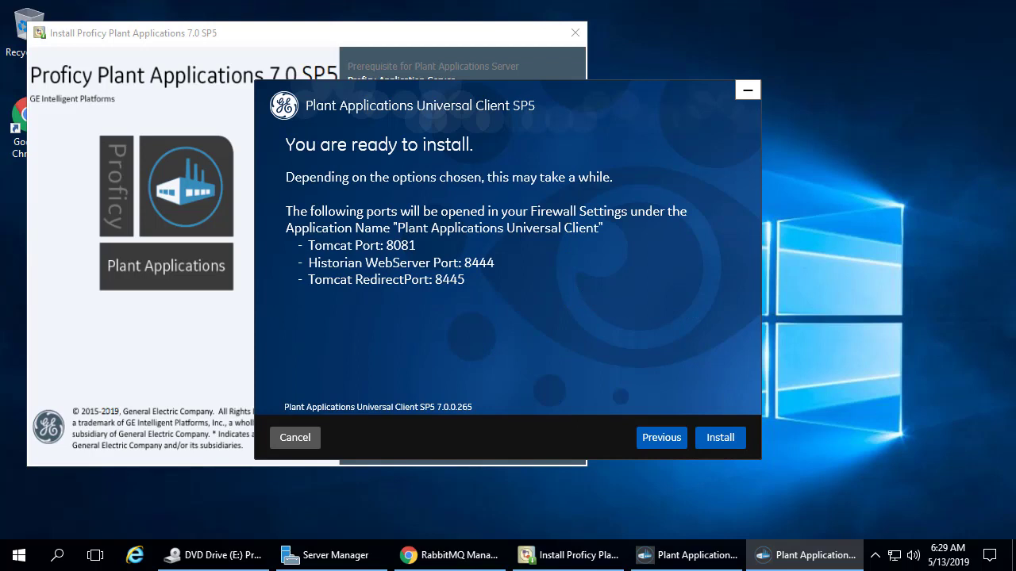
click(721, 438)
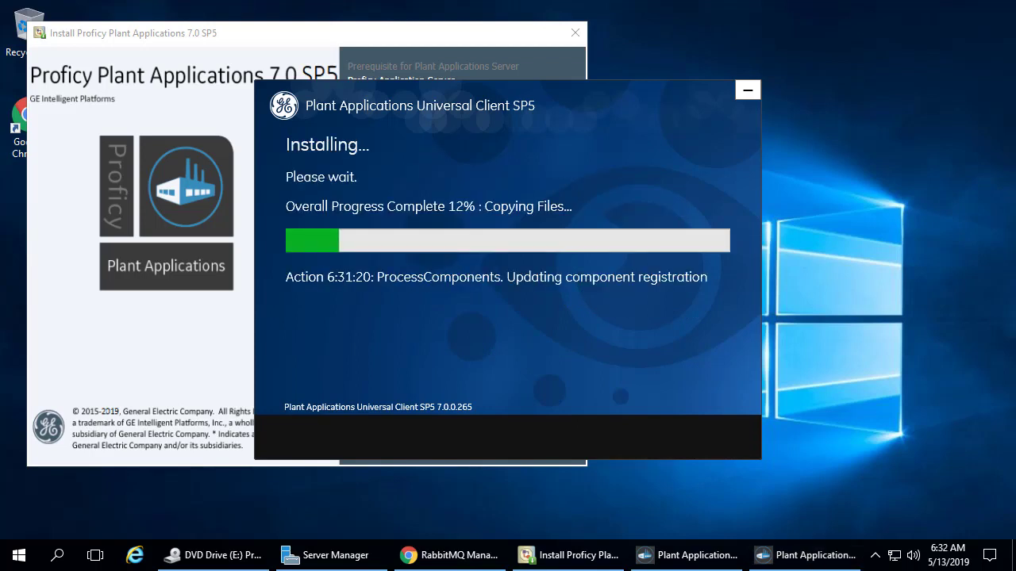